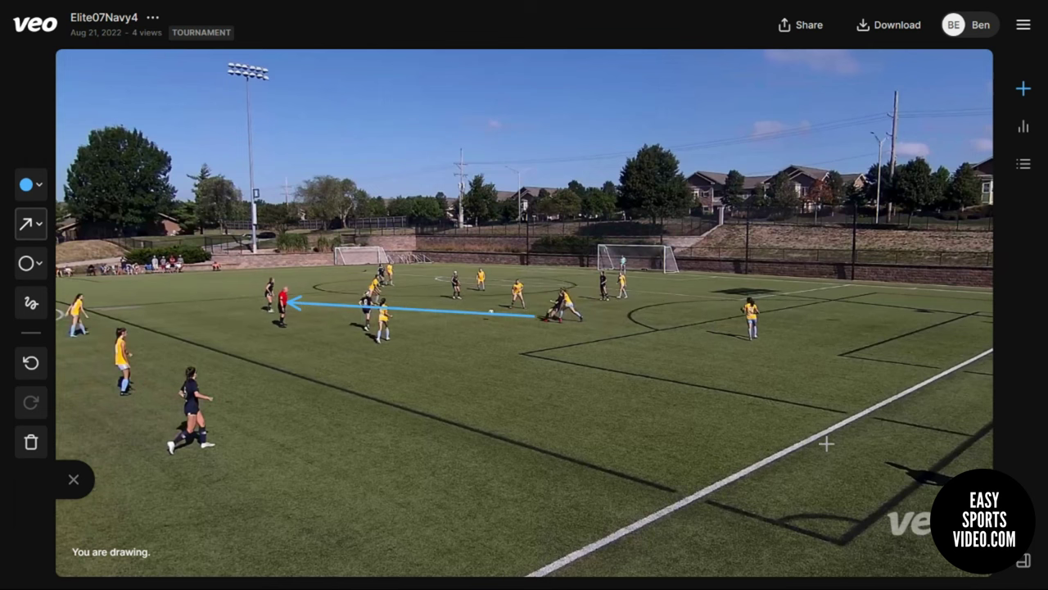
{"action": "left_click", "coordinate": [1023, 560]}
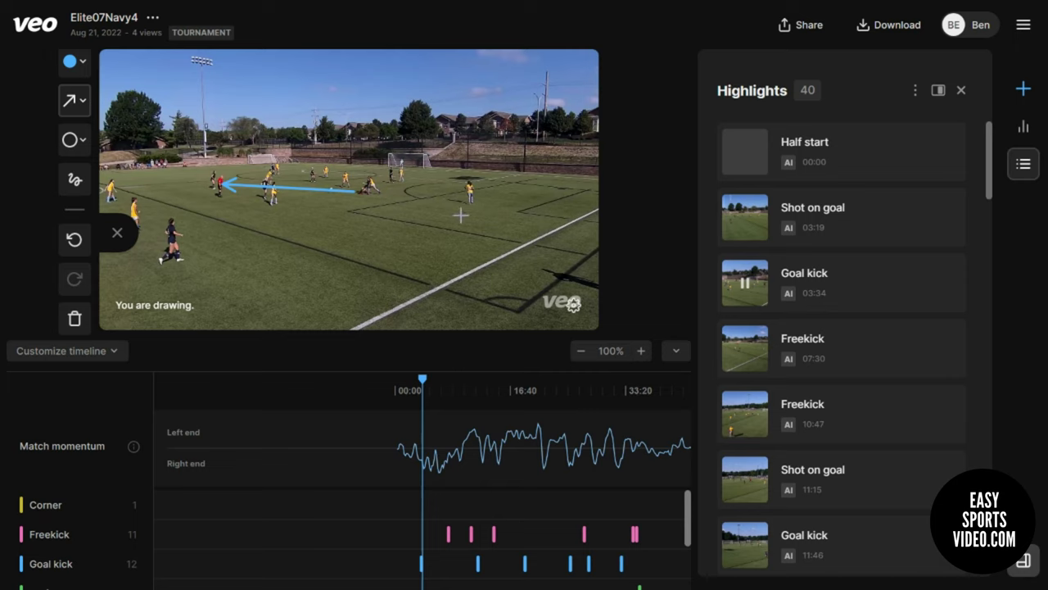
{"action": "left_click", "coordinate": [1024, 562]}
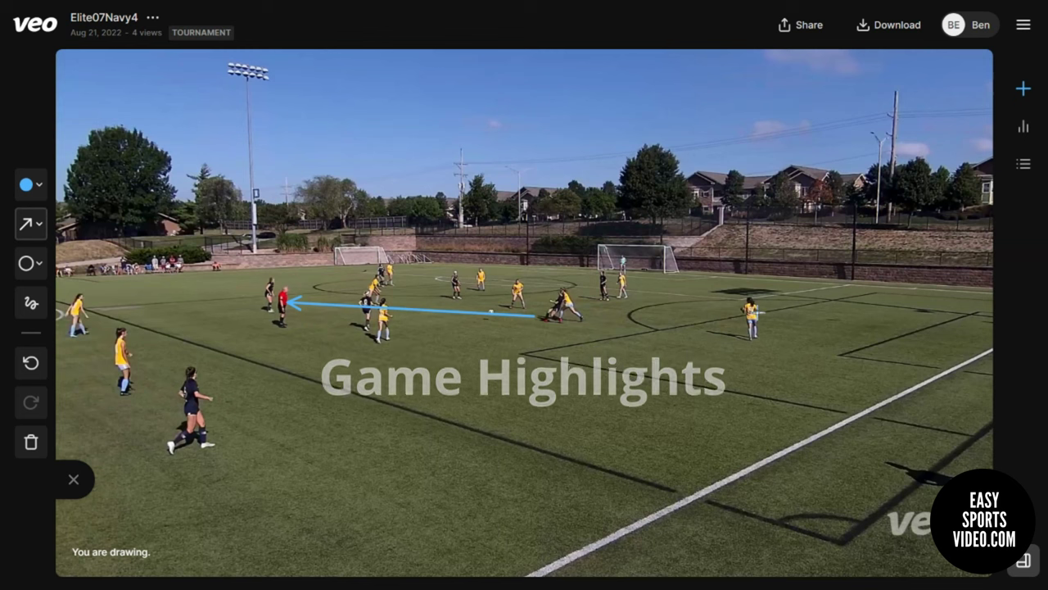
Reopen the 40-clip highlights list, check its options menu, and unlock it to float over the video.
{"action": "left_click", "coordinate": [1015, 175]}
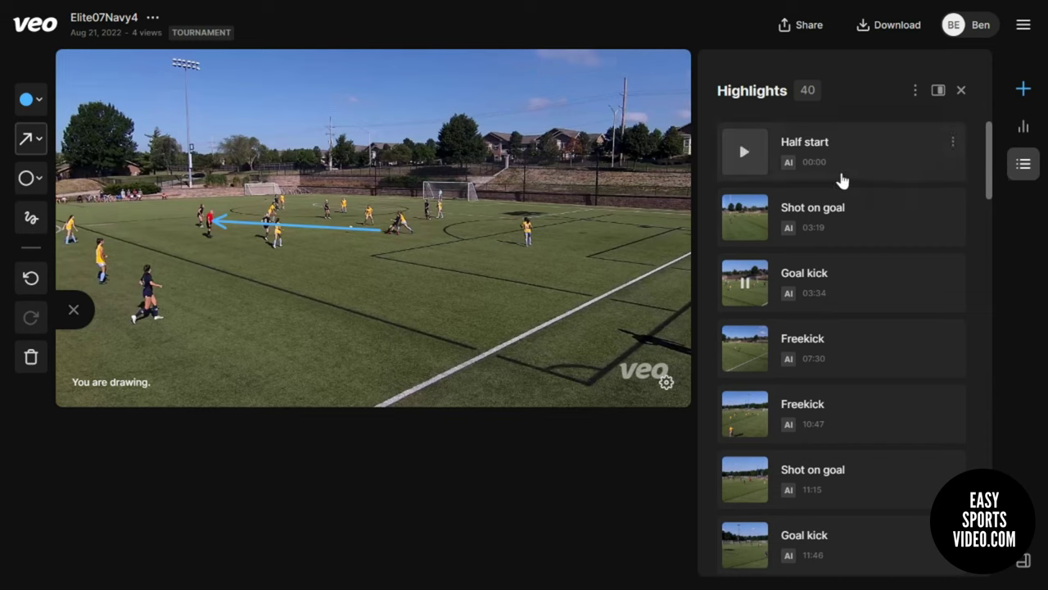
{"action": "left_click", "coordinate": [916, 92]}
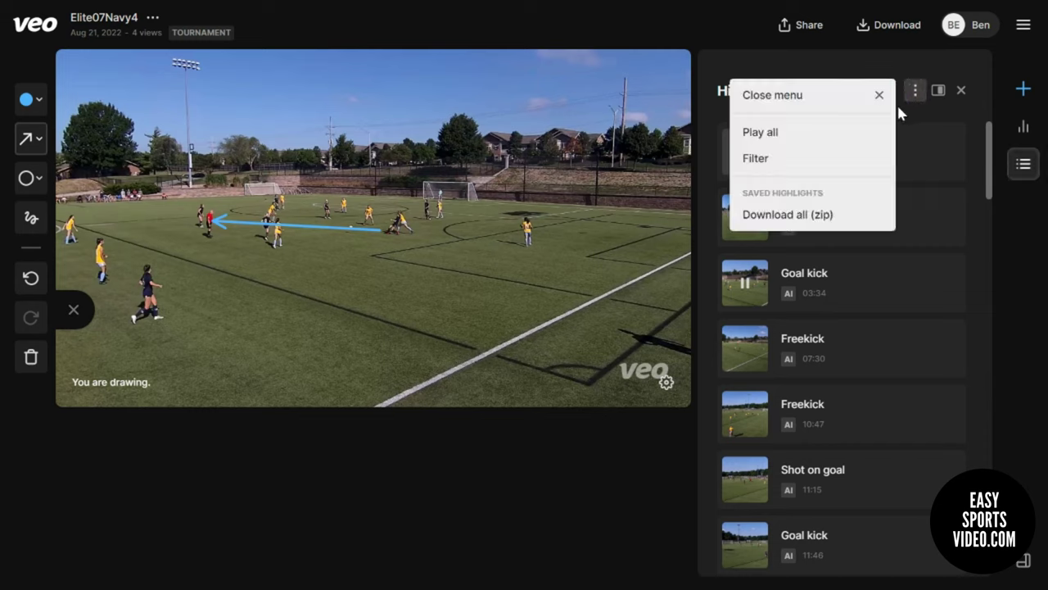
{"action": "left_click", "coordinate": [921, 104]}
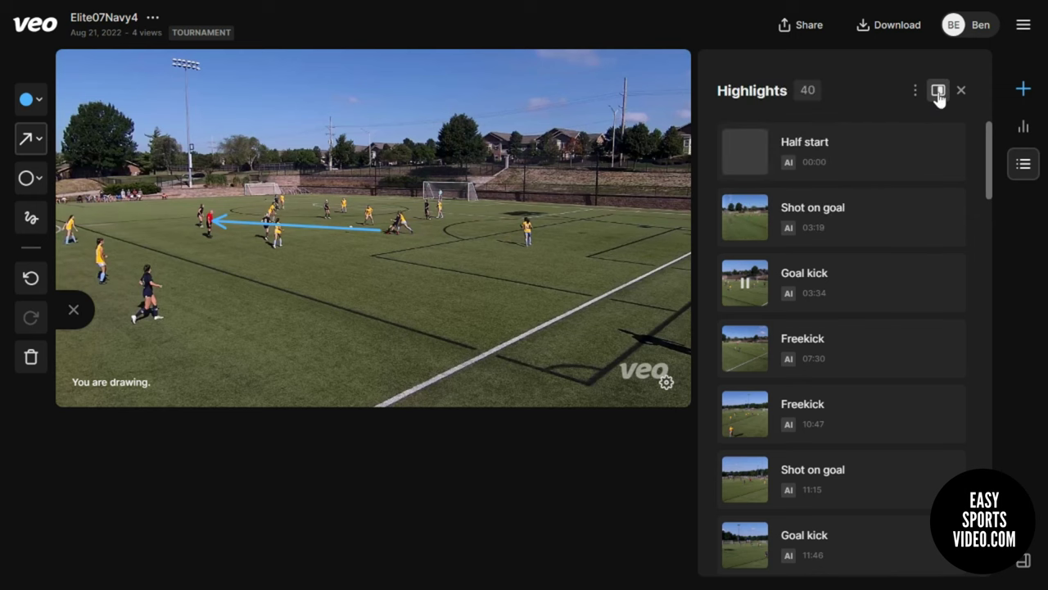
{"action": "left_click", "coordinate": [939, 93]}
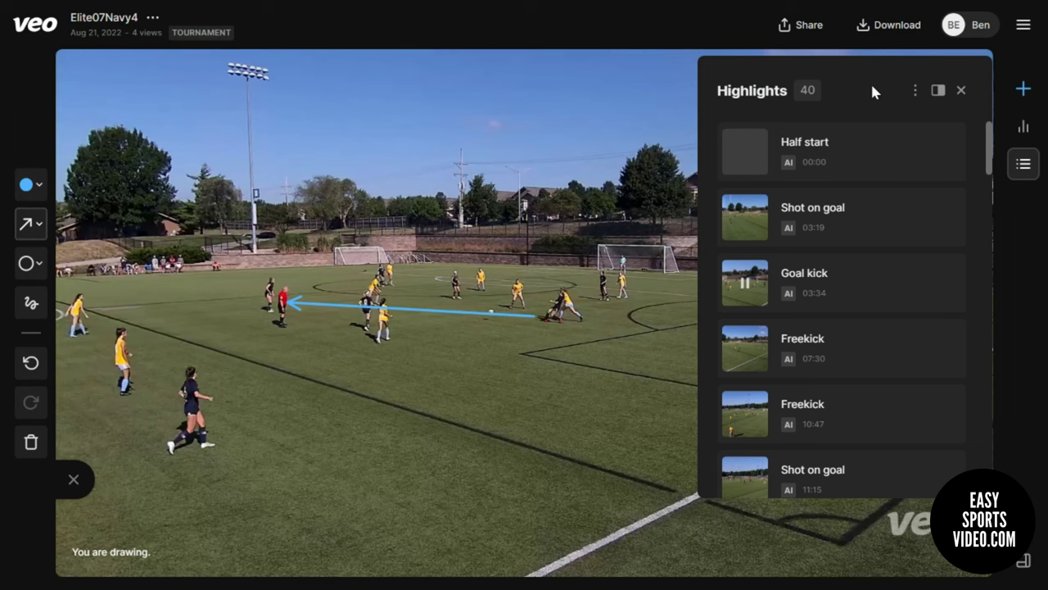
Dock and close the highlights panel, then switch a new match moment into drawing mode.
{"action": "left_click", "coordinate": [937, 91]}
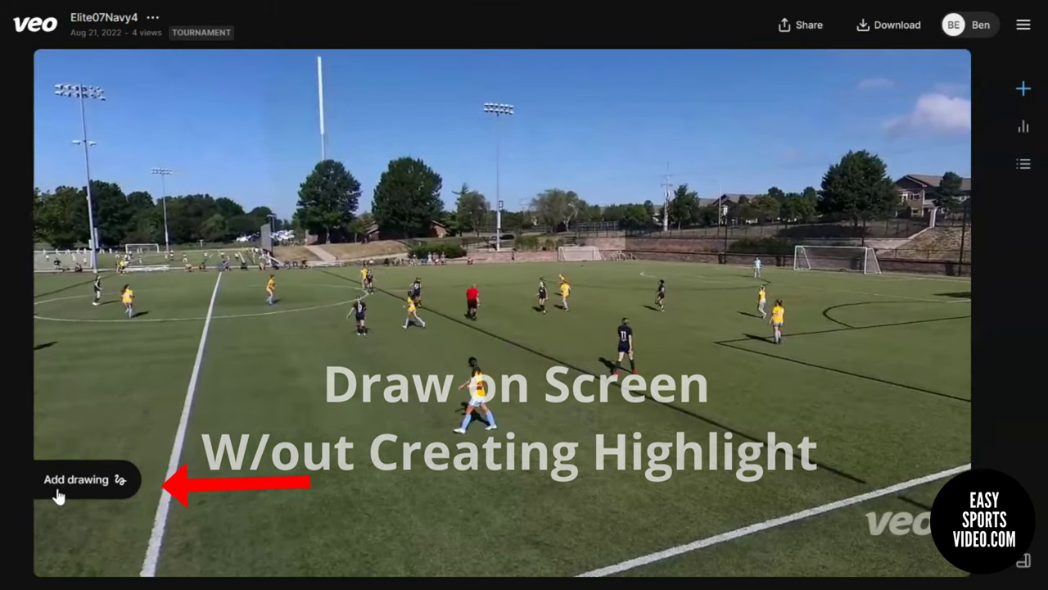
{"action": "left_click", "coordinate": [56, 481]}
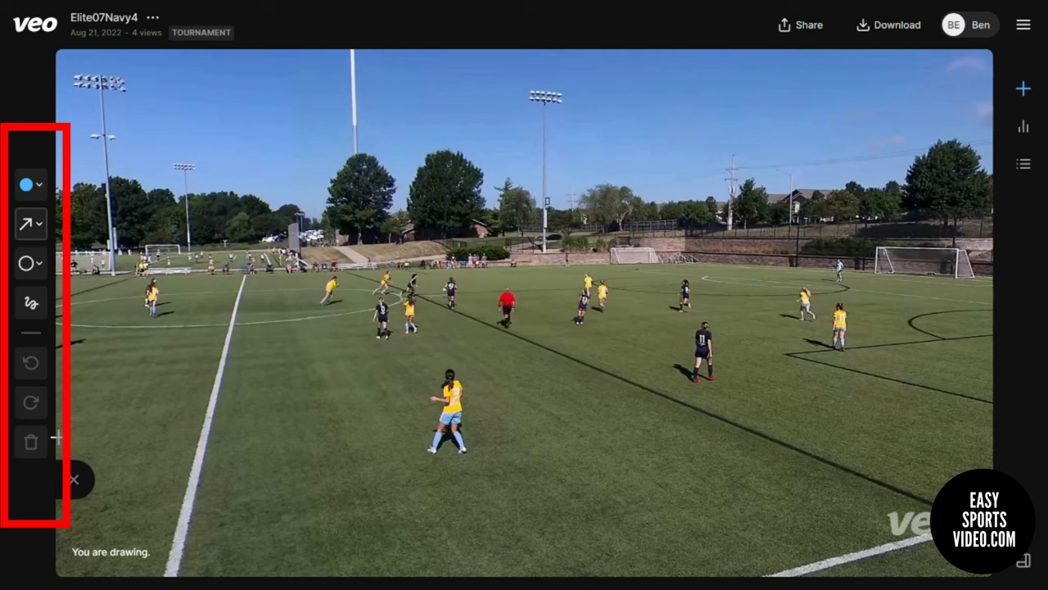
Draw a blue Pass arrow across the upper pitch toward the yellow players.
{"action": "left_click", "coordinate": [33, 225]}
{"action": "left_click", "coordinate": [66, 243]}
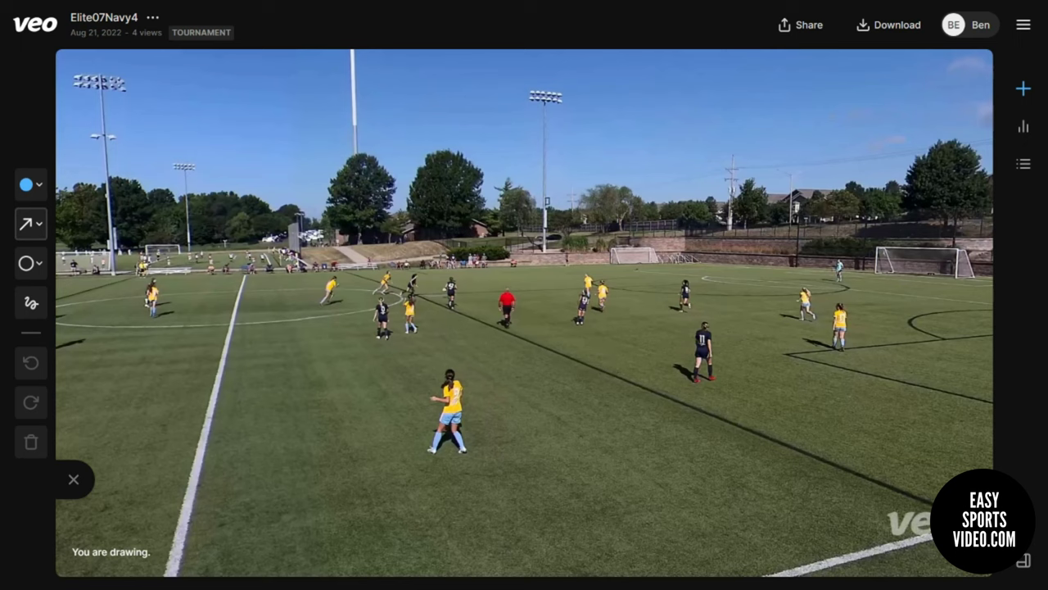
{"action": "left_click_drag", "start_coordinate": [447, 278], "coordinate": [565, 287]}
Browse the arrow styles, shape types and colour palette, then select the Ellipse tool.
{"action": "left_click", "coordinate": [32, 224]}
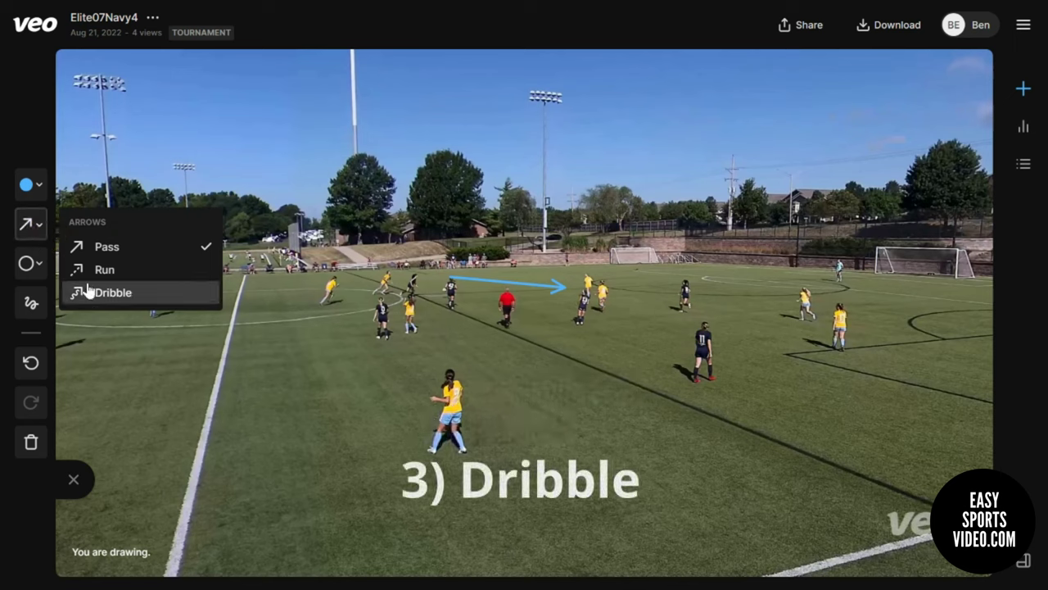
{"action": "left_click", "coordinate": [37, 262]}
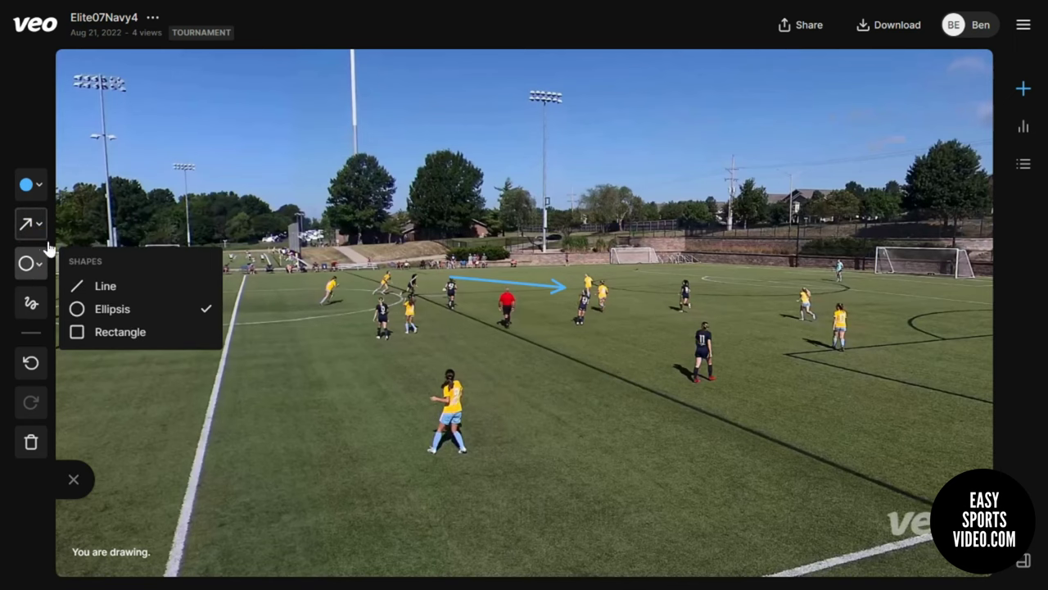
{"action": "left_click", "coordinate": [47, 184]}
{"action": "left_click", "coordinate": [33, 186]}
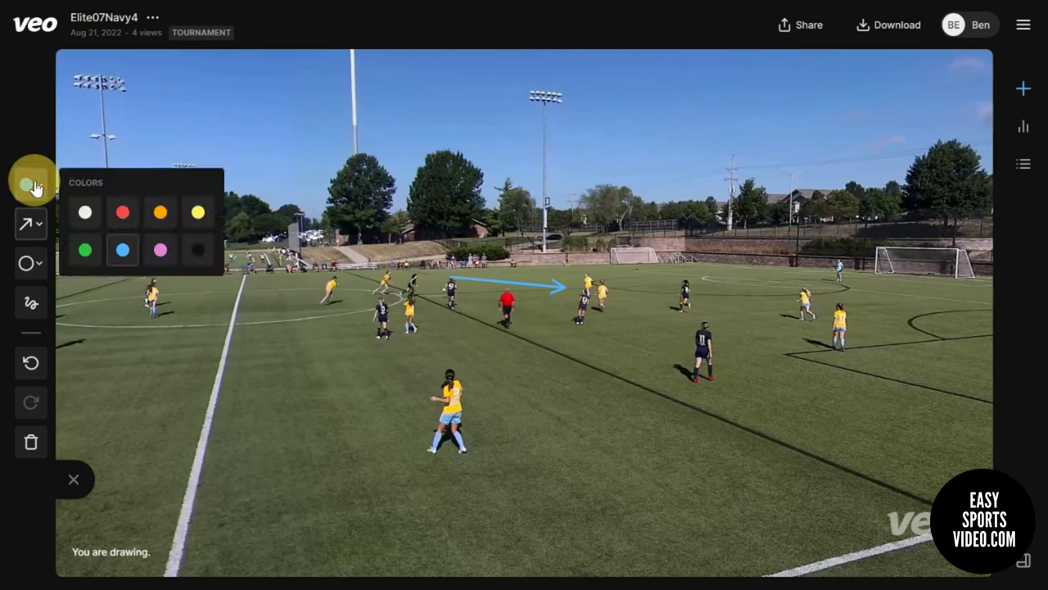
{"action": "left_click", "coordinate": [32, 311]}
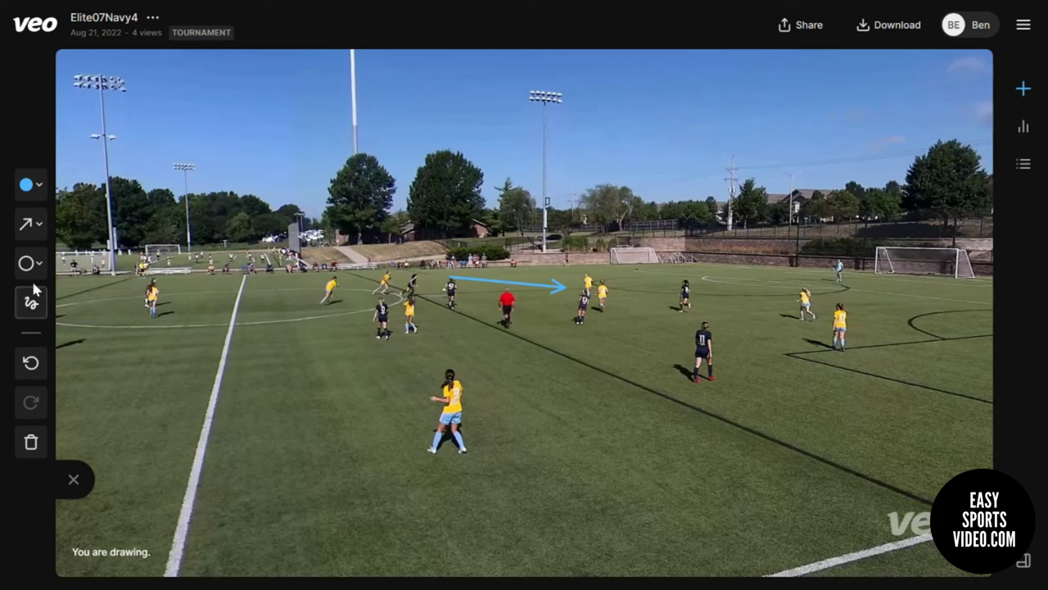
{"action": "left_click", "coordinate": [33, 279]}
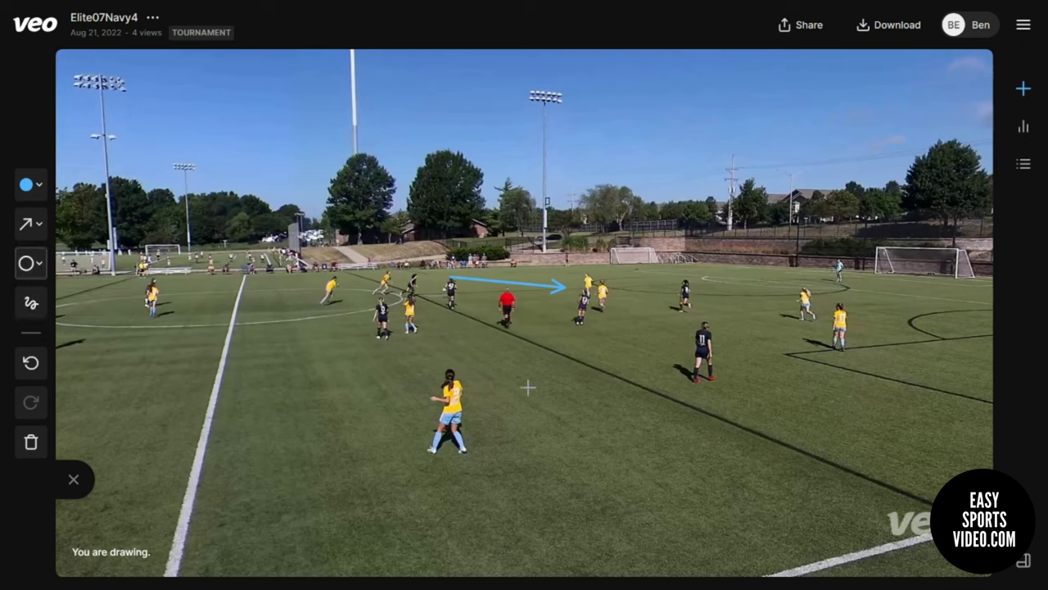
Circle the open turf below and right of centre with a blue ellipse; briefly view the Create panel.
{"action": "left_click_drag", "start_coordinate": [528, 388], "coordinate": [761, 496]}
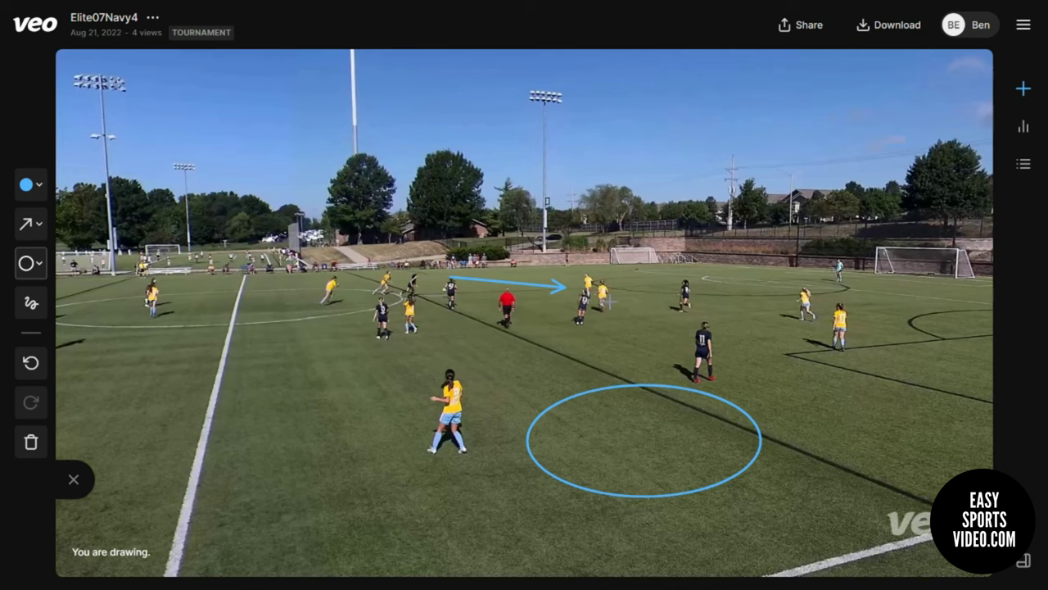
{"action": "left_click", "coordinate": [1022, 88]}
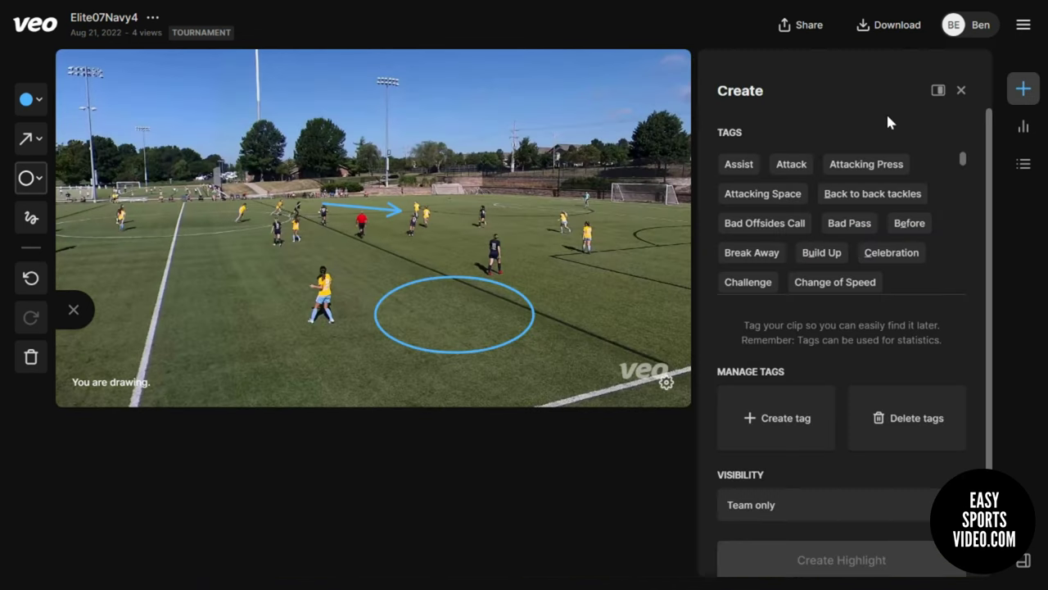
{"action": "left_click", "coordinate": [960, 91]}
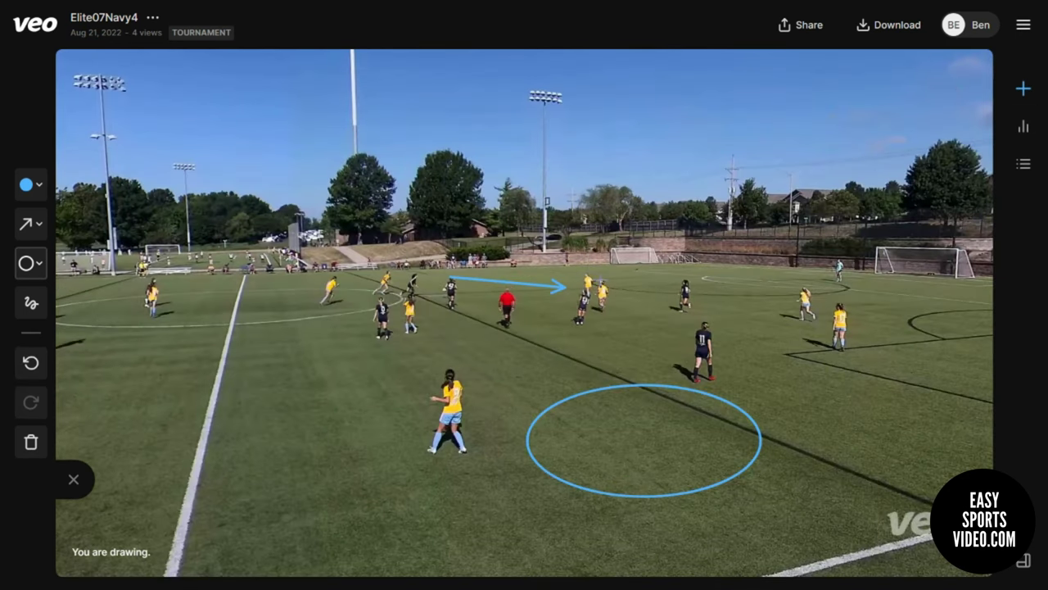
Play the 03:34 Goal kick highlight, then start a new highlight with its tags listed and drawing on.
{"action": "left_click", "coordinate": [1022, 168]}
{"action": "left_click", "coordinate": [741, 279]}
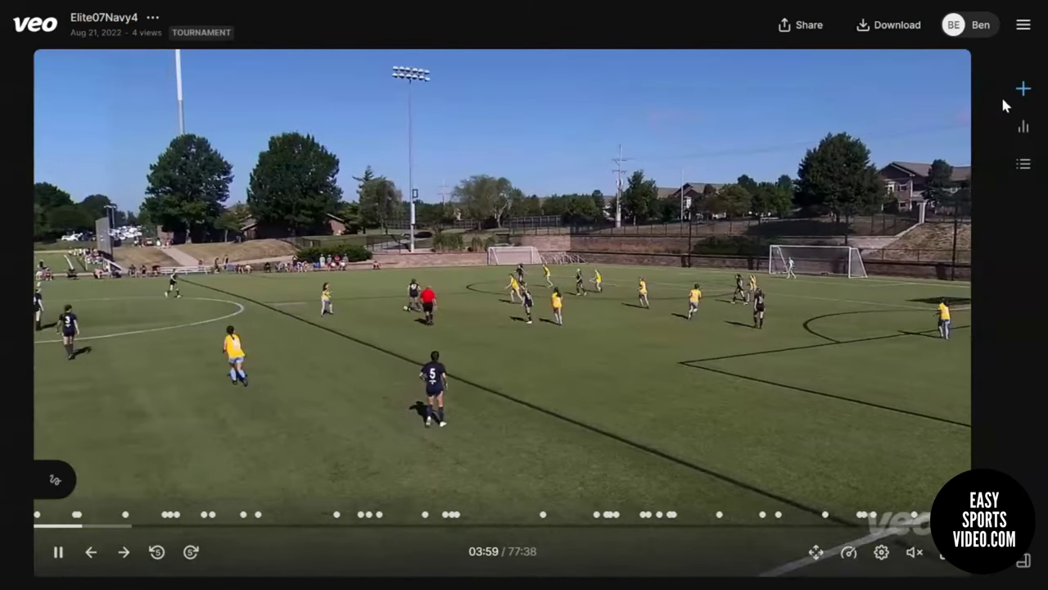
{"action": "left_click", "coordinate": [1021, 90]}
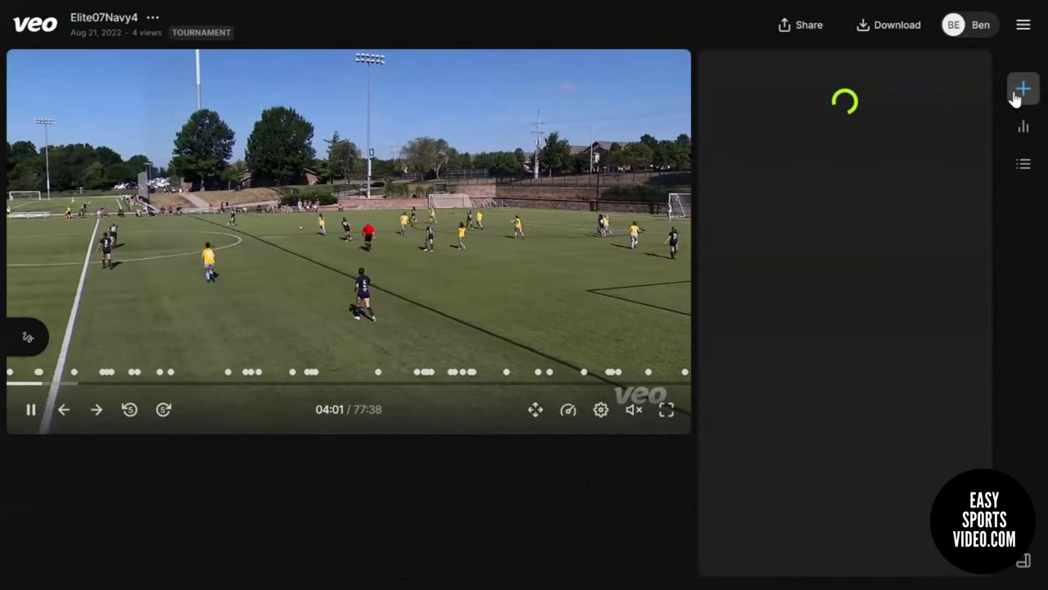
{"action": "scroll", "coordinate": [866, 161], "scroll_direction": "down", "scroll_amount": 1}
{"action": "scroll", "coordinate": [865, 161], "scroll_direction": "down", "scroll_amount": 5}
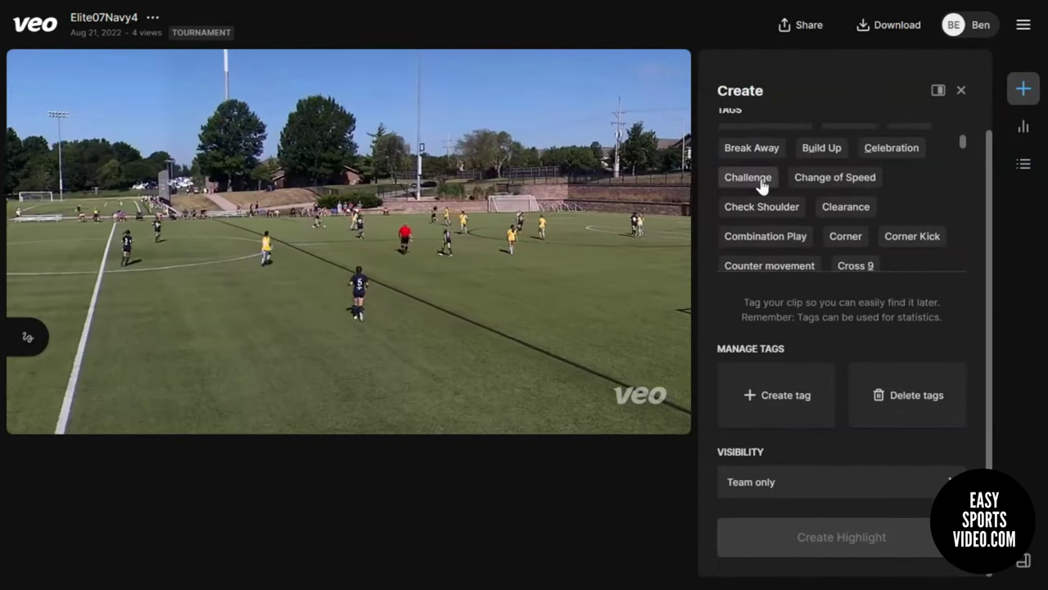
{"action": "left_click", "coordinate": [28, 337]}
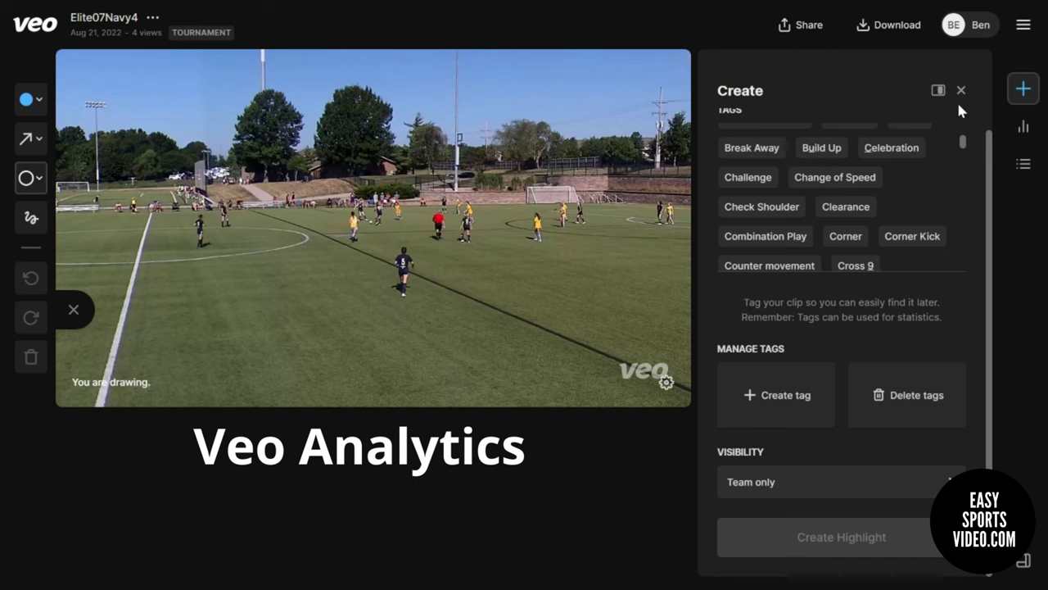
Close the new-highlight panel and glance at the match Analytics before closing it too.
{"action": "left_click", "coordinate": [961, 90]}
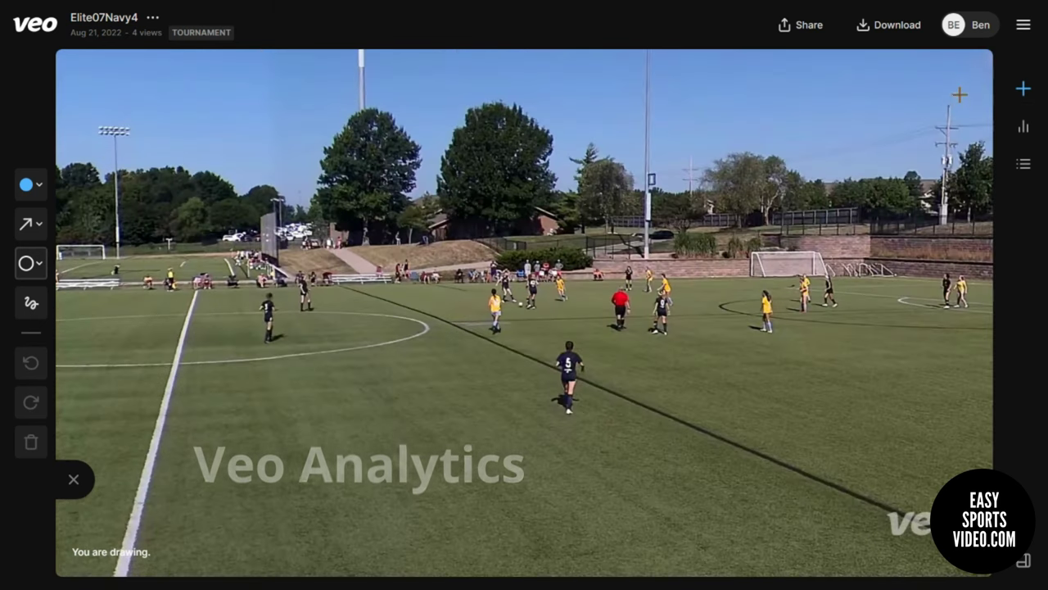
{"action": "left_click", "coordinate": [1019, 131]}
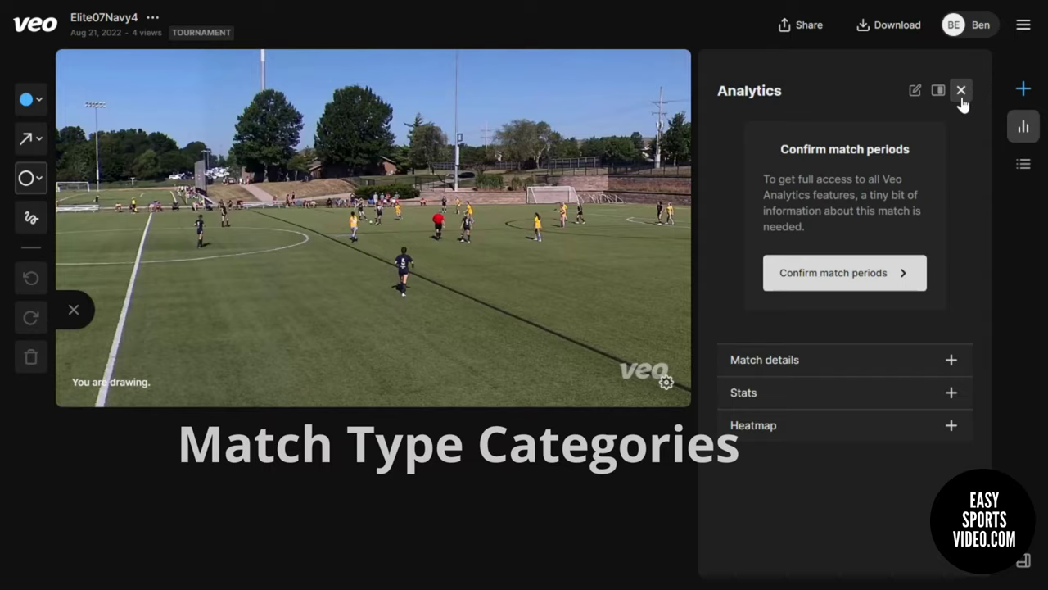
{"action": "left_click", "coordinate": [961, 91]}
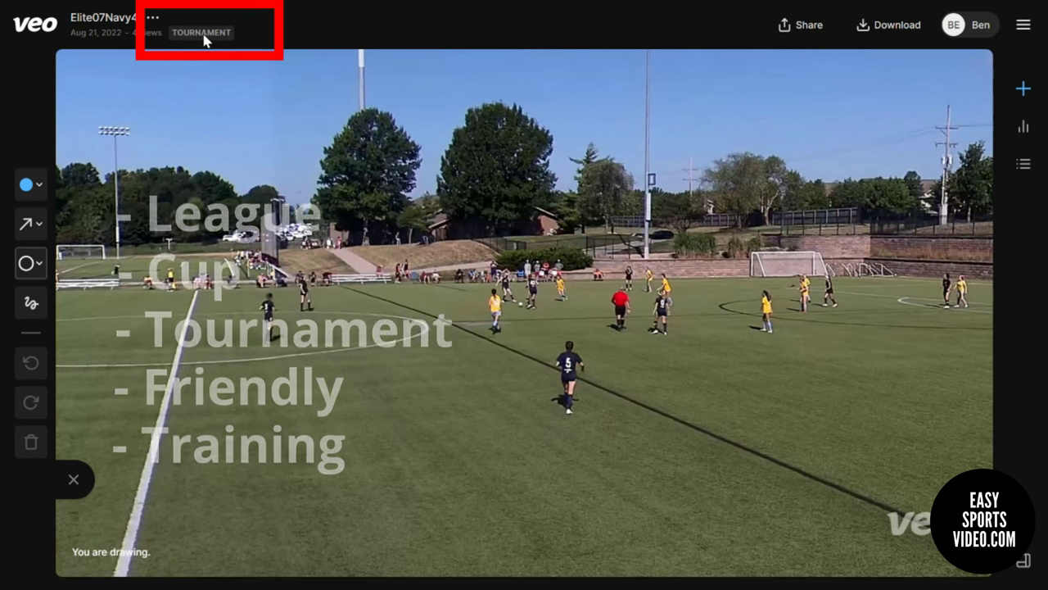
Open the match's Edit details page, scroll through it, and view the Match type choices.
{"action": "left_click", "coordinate": [152, 20]}
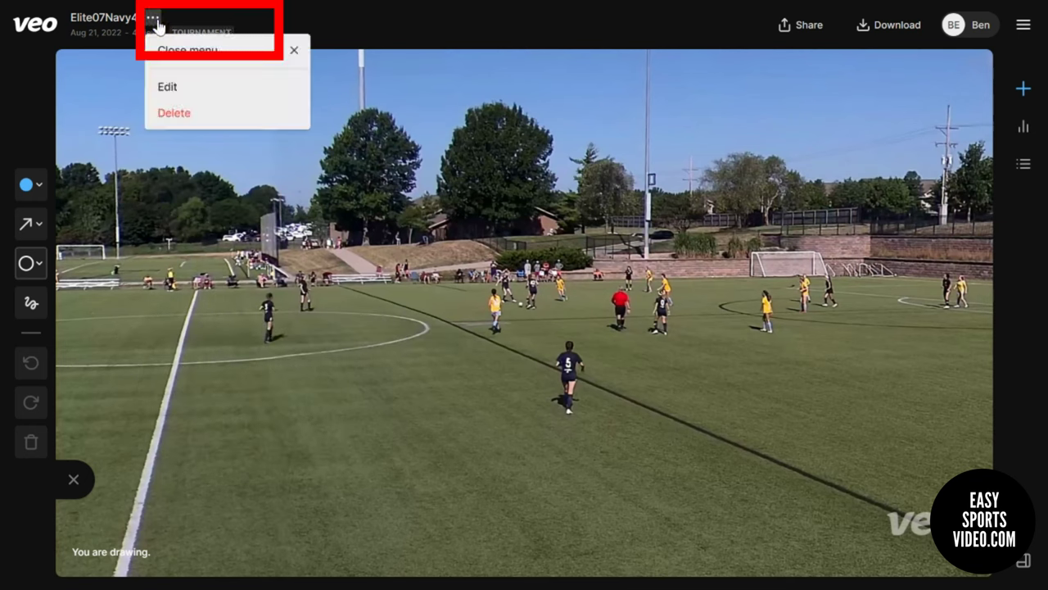
{"action": "left_click", "coordinate": [167, 85]}
{"action": "scroll", "coordinate": [519, 234], "scroll_direction": "down", "scroll_amount": 3}
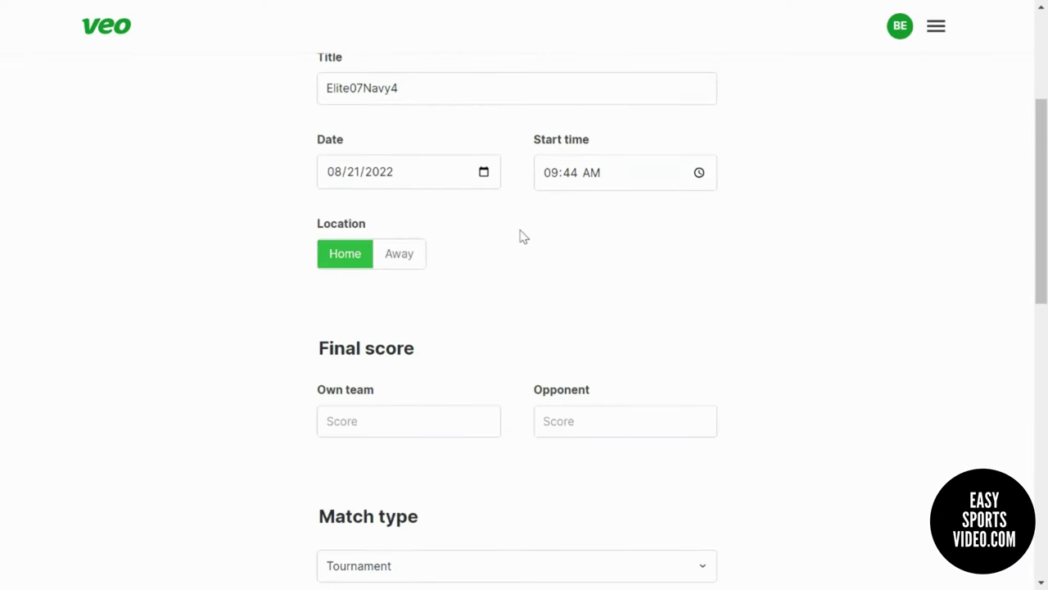
{"action": "scroll", "coordinate": [520, 236], "scroll_direction": "down", "scroll_amount": 1}
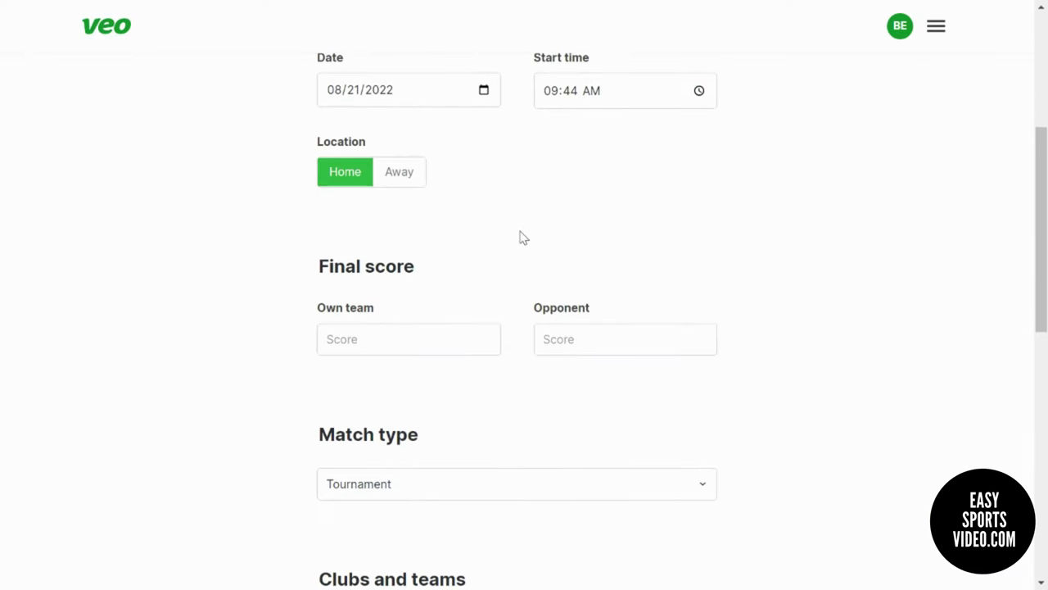
{"action": "left_click", "coordinate": [581, 484]}
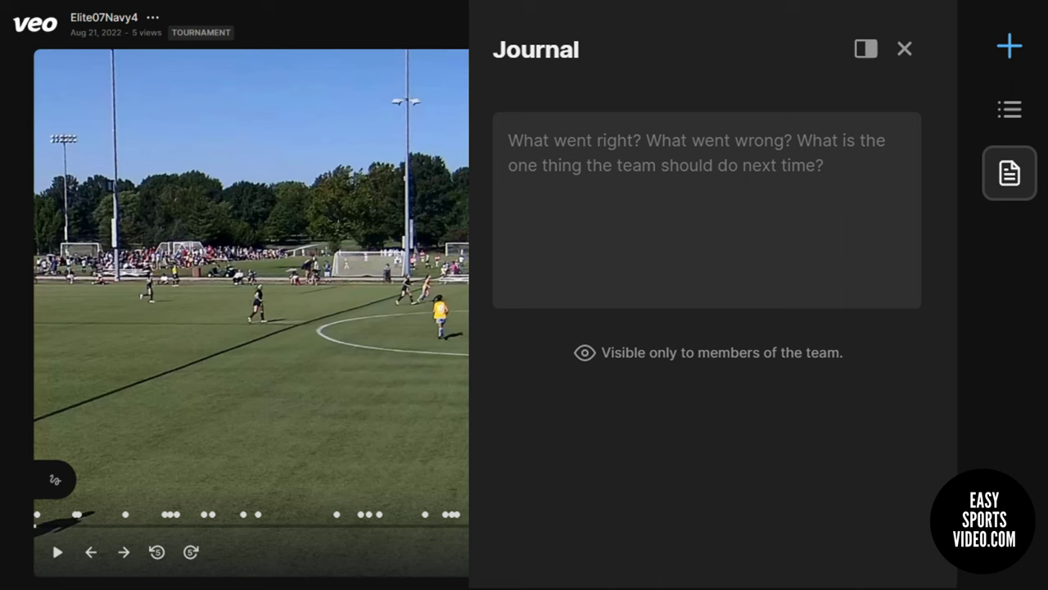
Tag a new clip 2nd Half End without saving, close the panel, and open the team Journal.
{"action": "left_click", "coordinate": [1010, 46]}
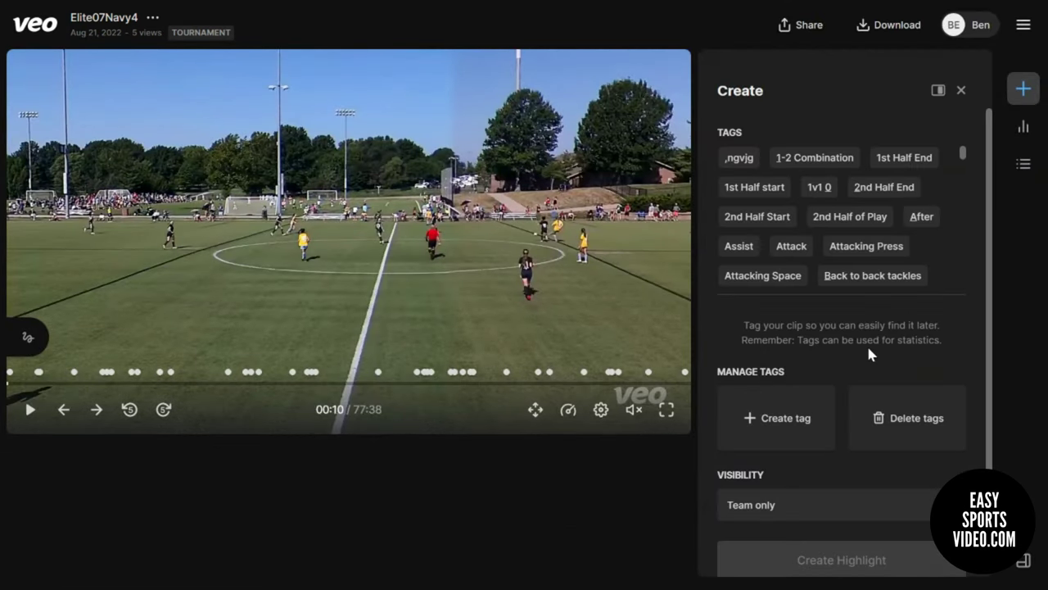
{"action": "scroll", "coordinate": [869, 349], "scroll_direction": "down", "scroll_amount": 1}
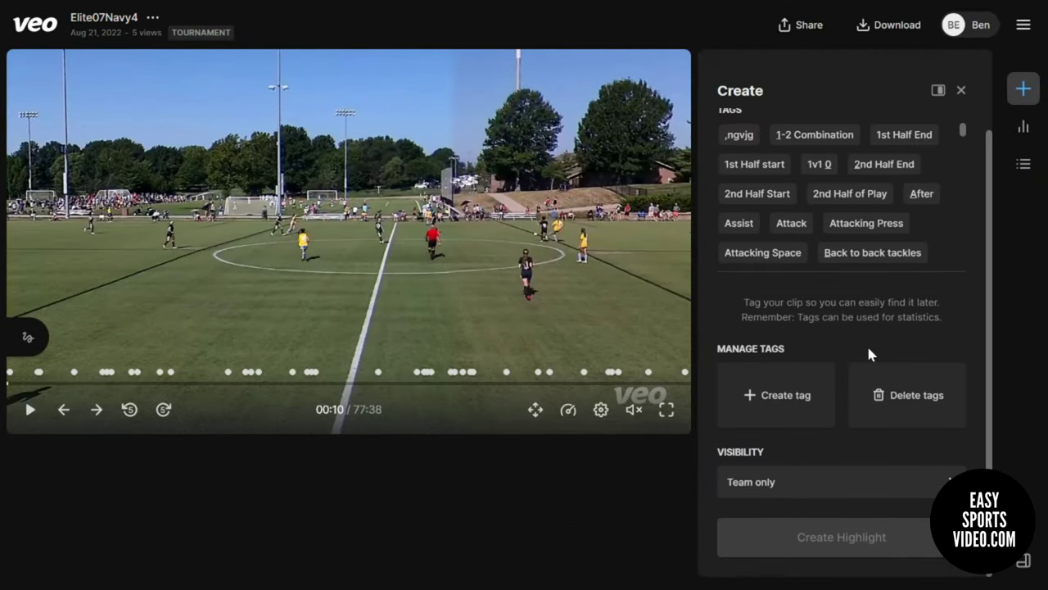
{"action": "left_click", "coordinate": [883, 164]}
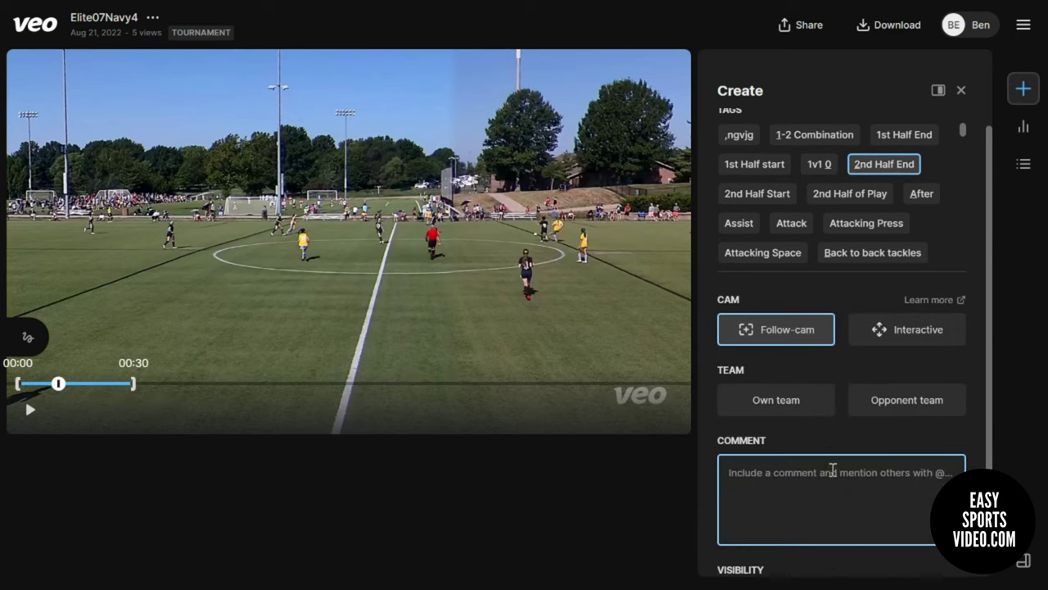
{"action": "left_click", "coordinate": [963, 90]}
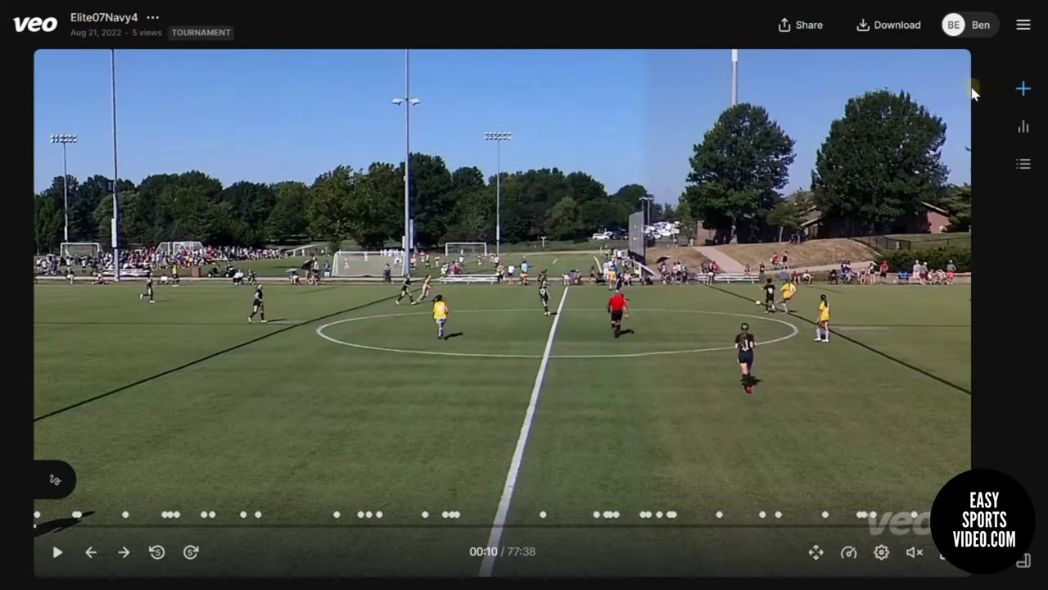
{"action": "left_click", "coordinate": [1023, 164]}
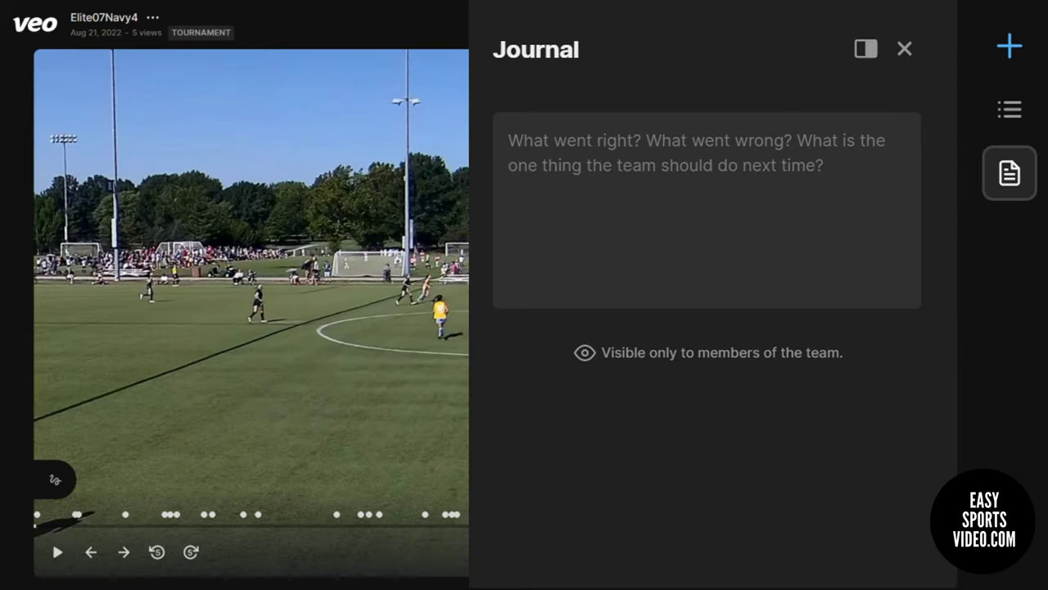